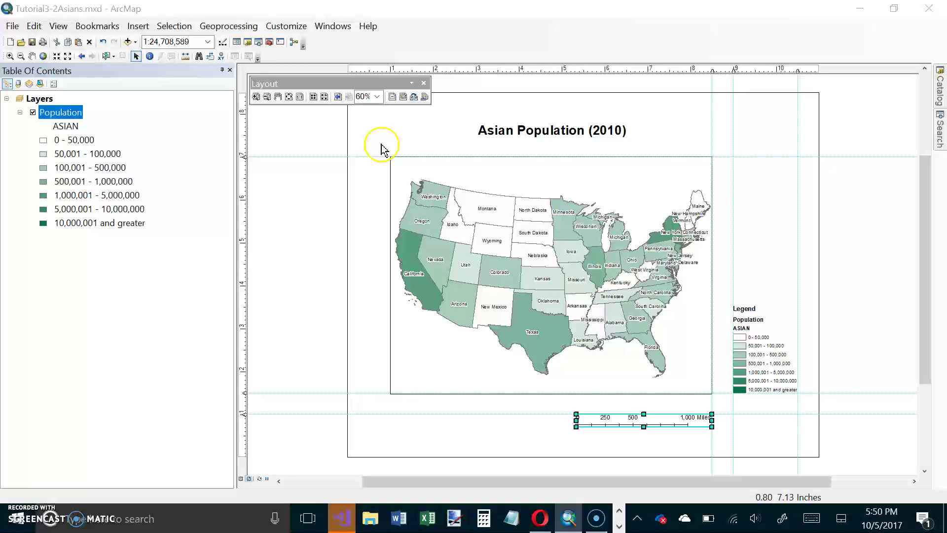
Step: Place a horizontal guide on the vertical ruler just below the scale bar
click(244, 435)
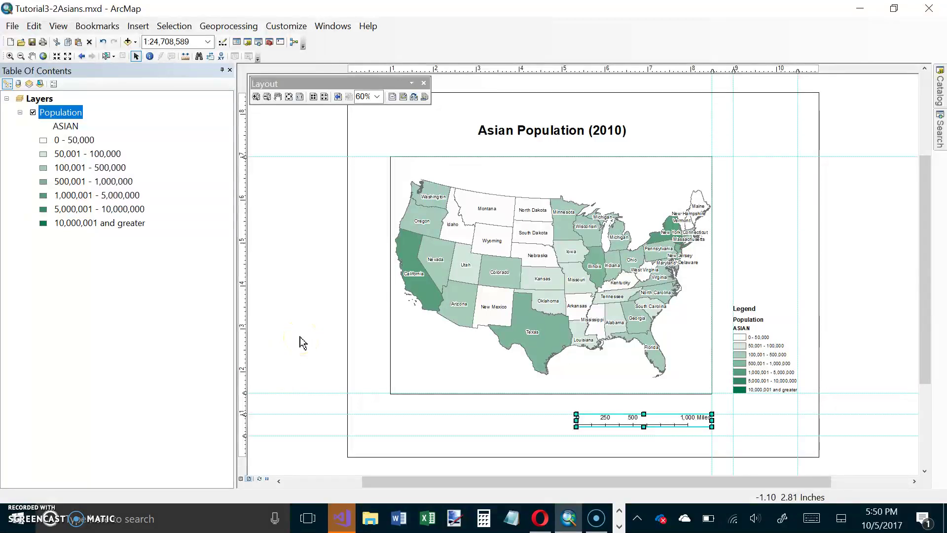
Step: Insert a text element, remove the extra one, and position it below the map at lower left
click(139, 26)
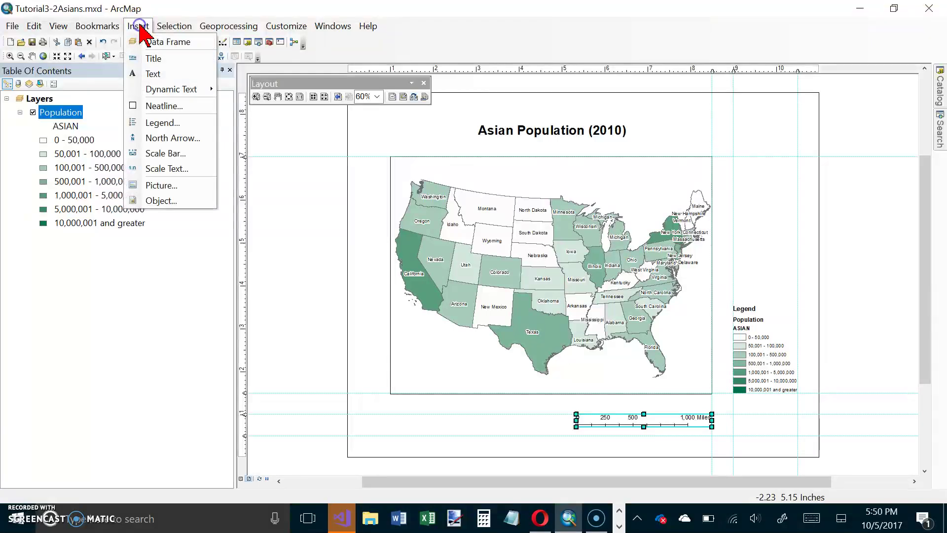
click(157, 74)
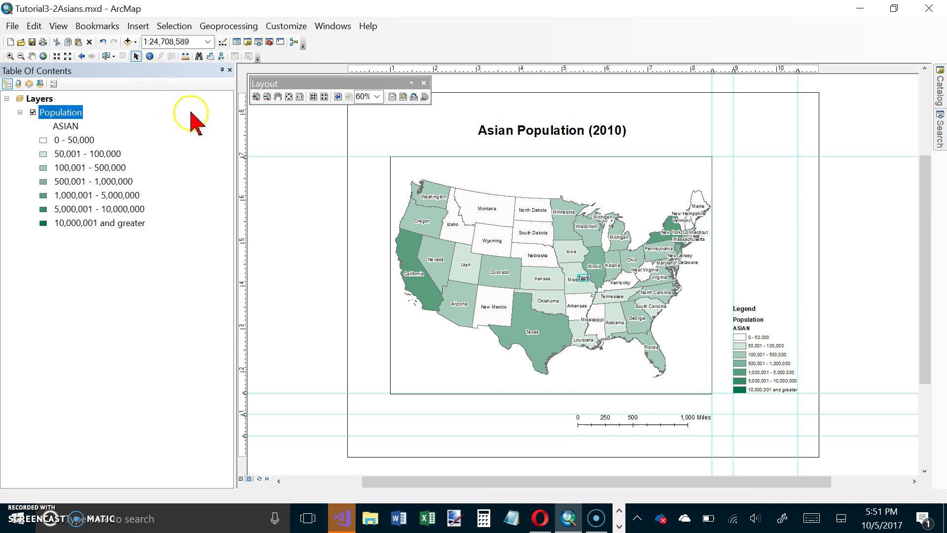
click(583, 277)
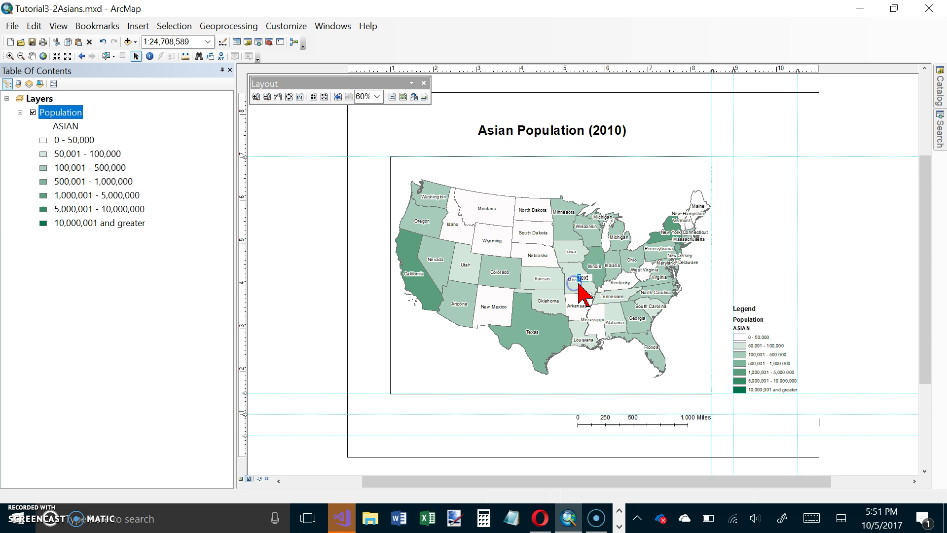
key(Escape)
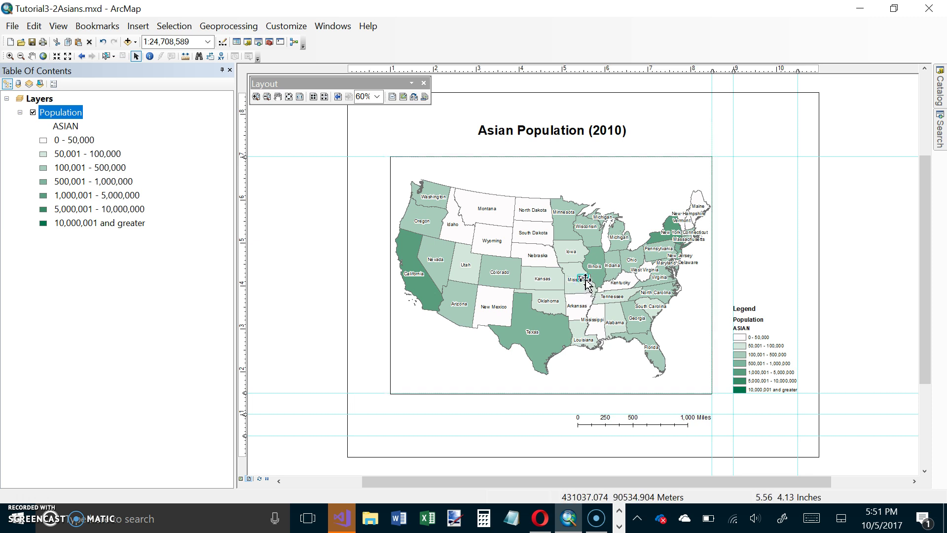
click(448, 414)
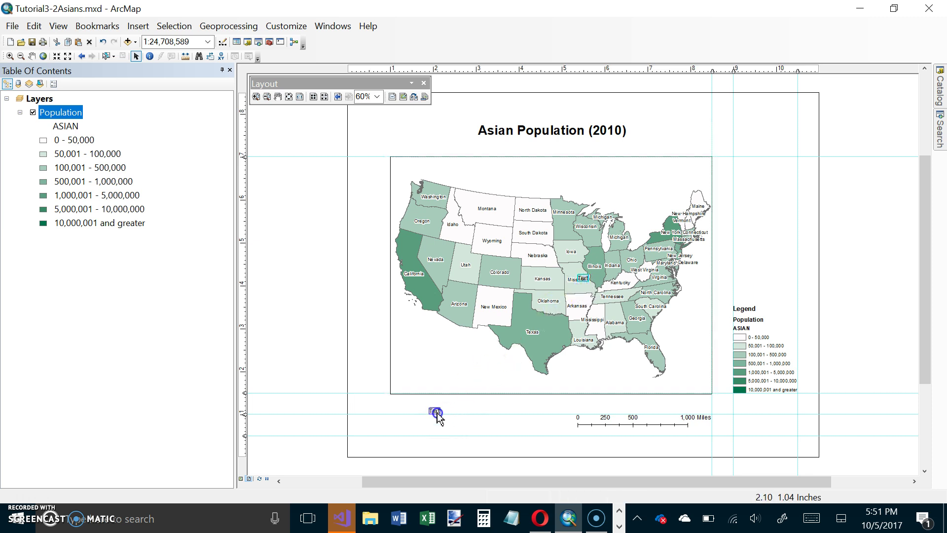
key(Delete)
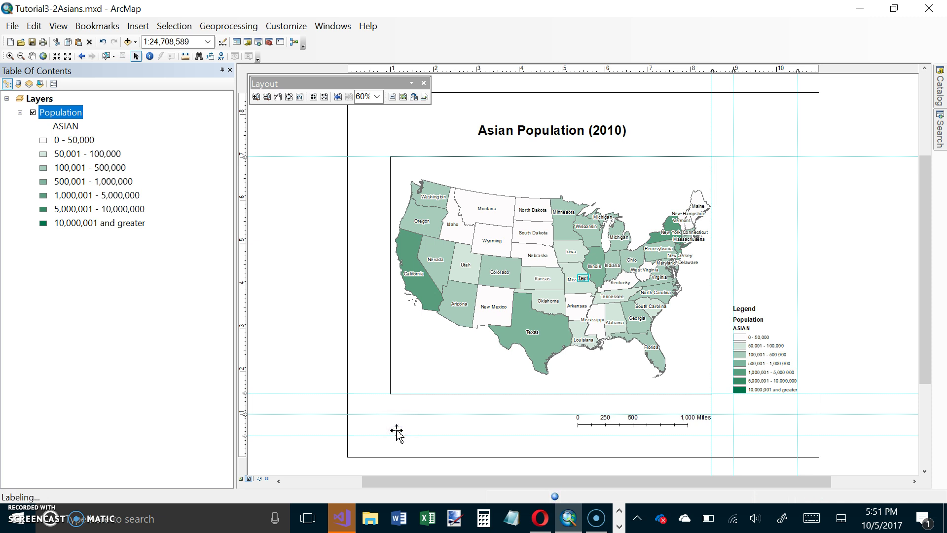
click(397, 432)
click(389, 431)
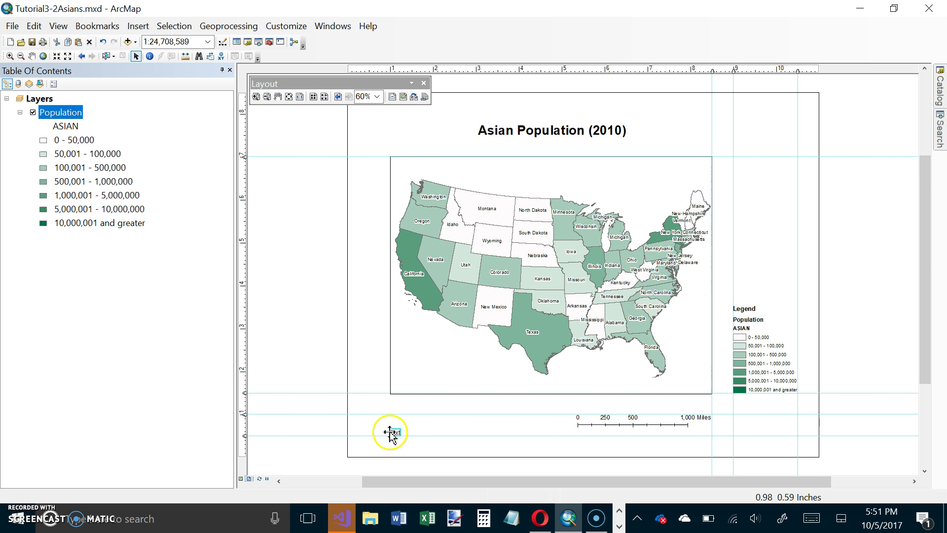
Step: Change the text element's content to 'Source: US Census Bureau'
double_click(393, 433)
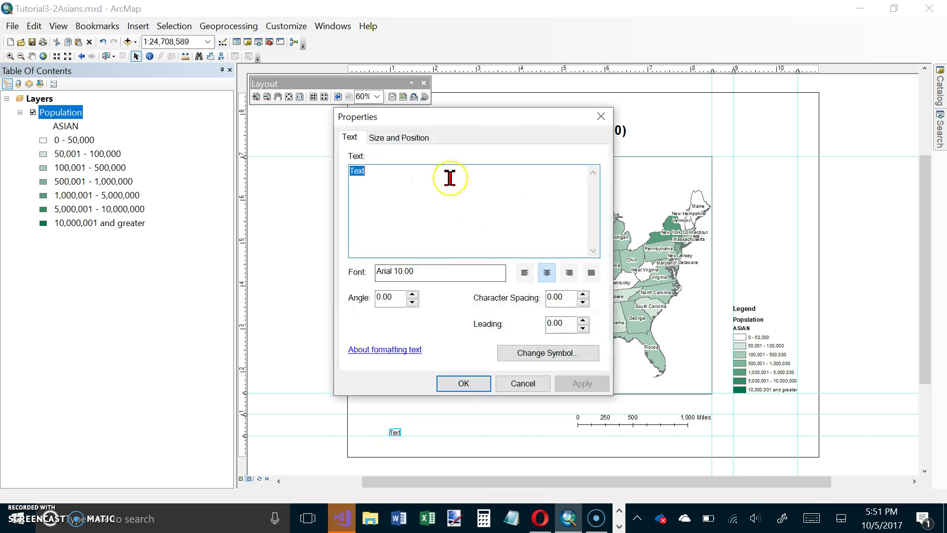
click(449, 177)
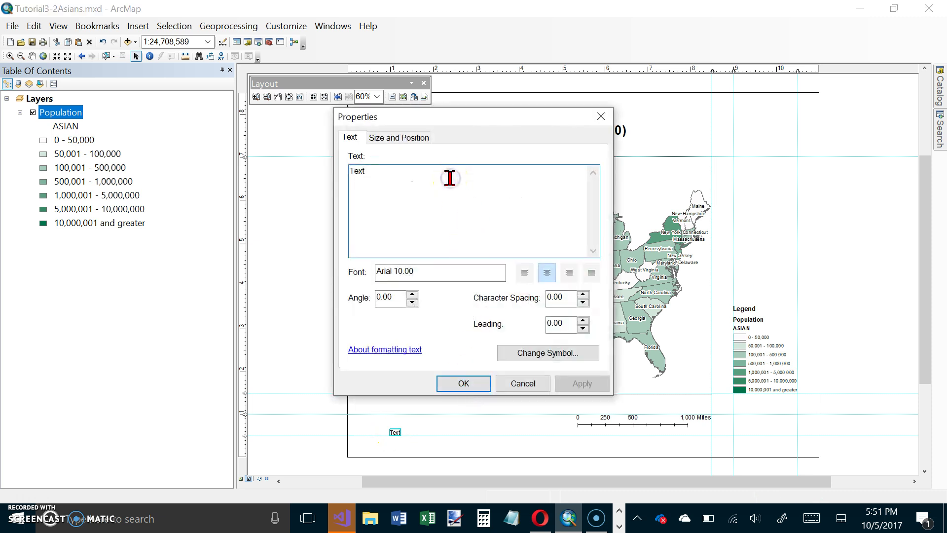
text(S)
key(BackSpace)
key(BackSpace)
key(BackSpace)
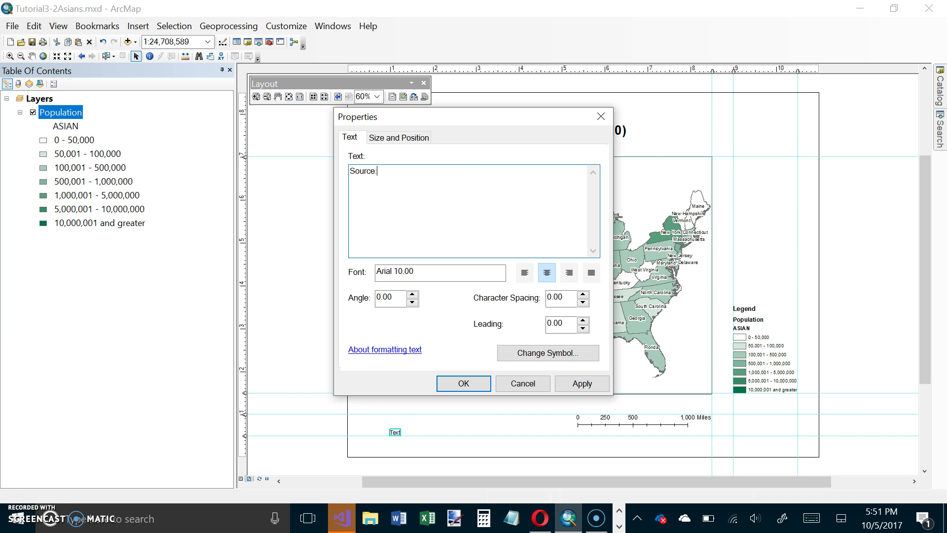
text(Source: US Census Bureau)
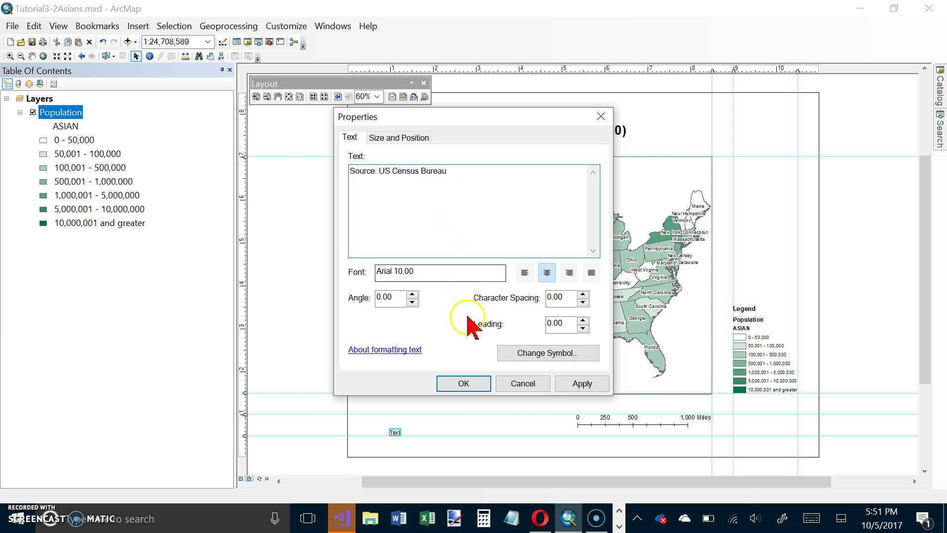
click(471, 383)
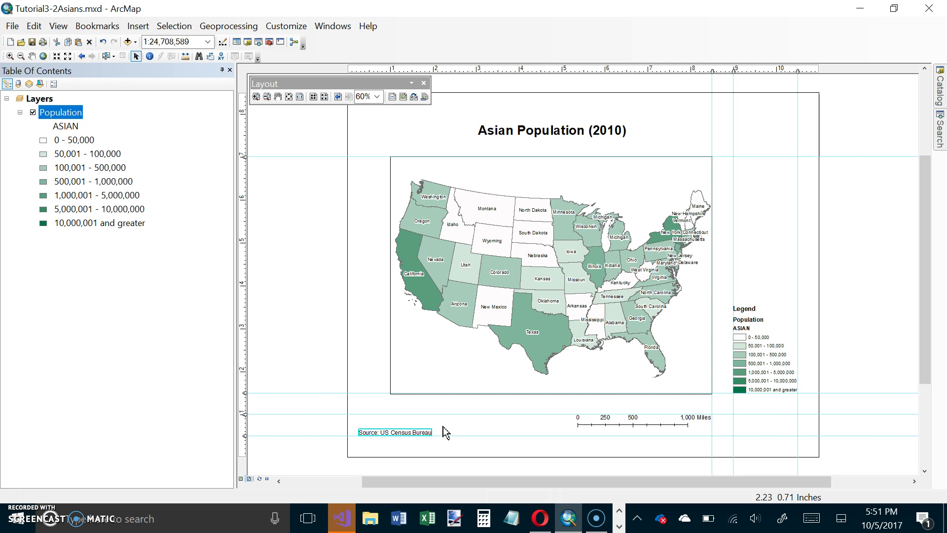
Step: Drag a copy of the source text to the bottom right, then delete the duplicate
drag(446, 433, 715, 445)
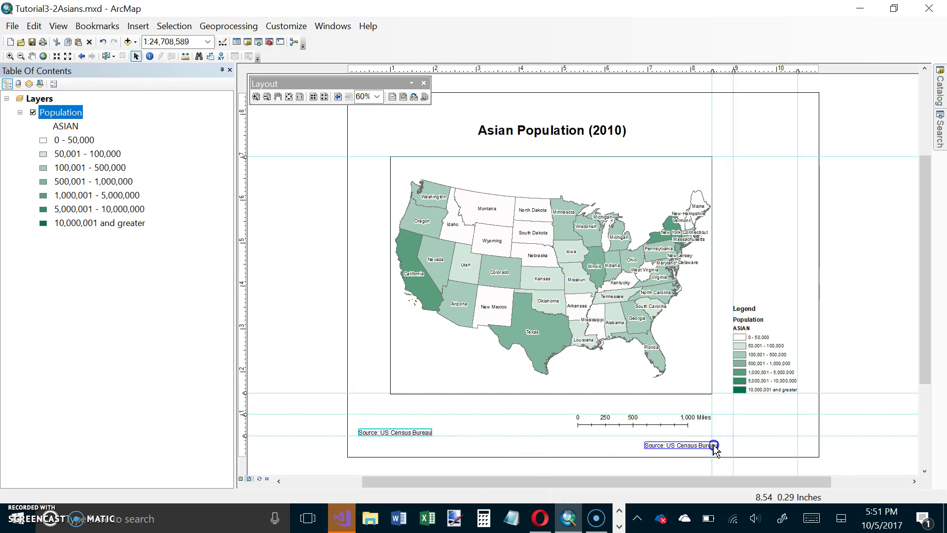
key(Delete)
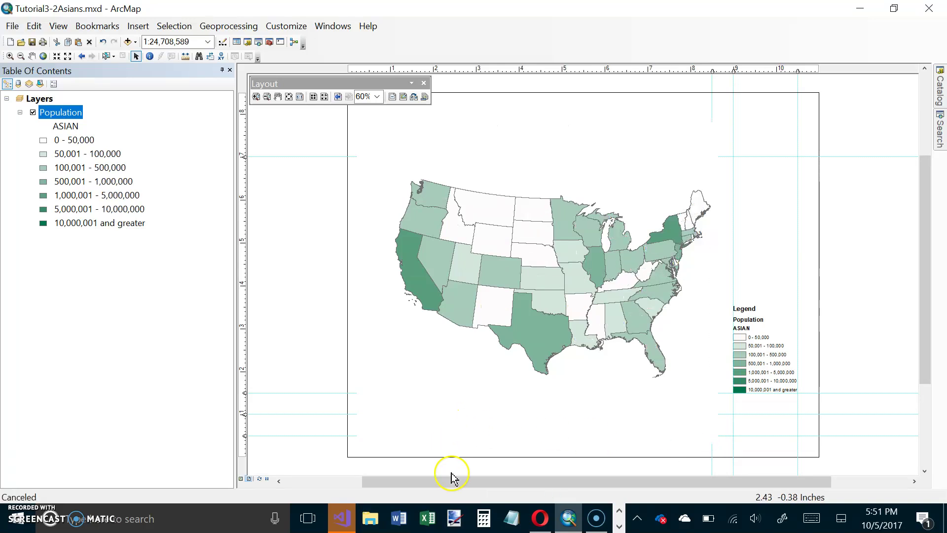
click(501, 395)
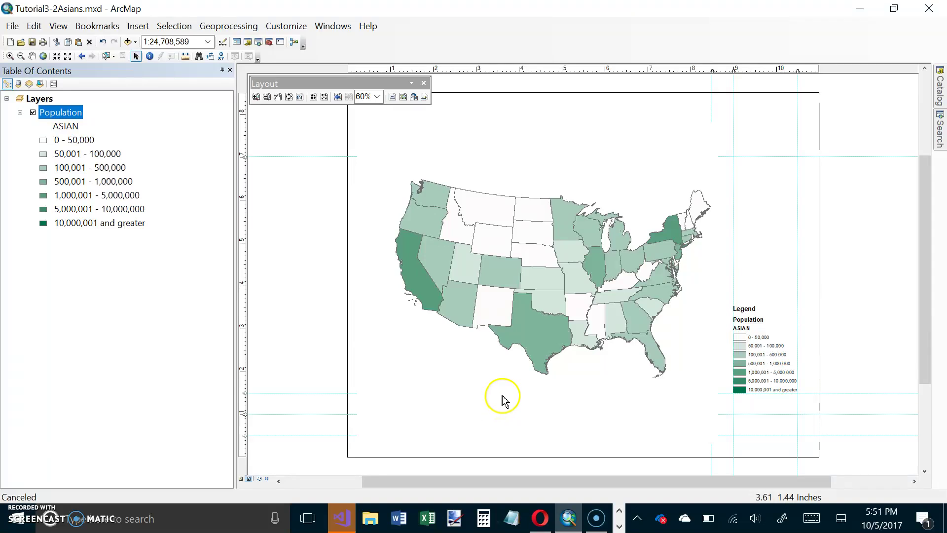
click(463, 353)
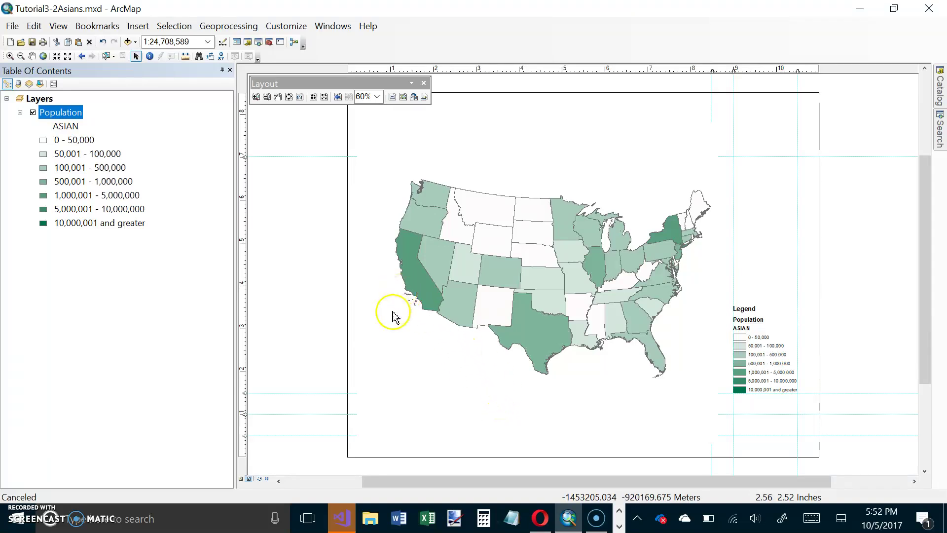
Step: Undo to restore the deleted elements and move the source text under the scale bar's right end
click(102, 42)
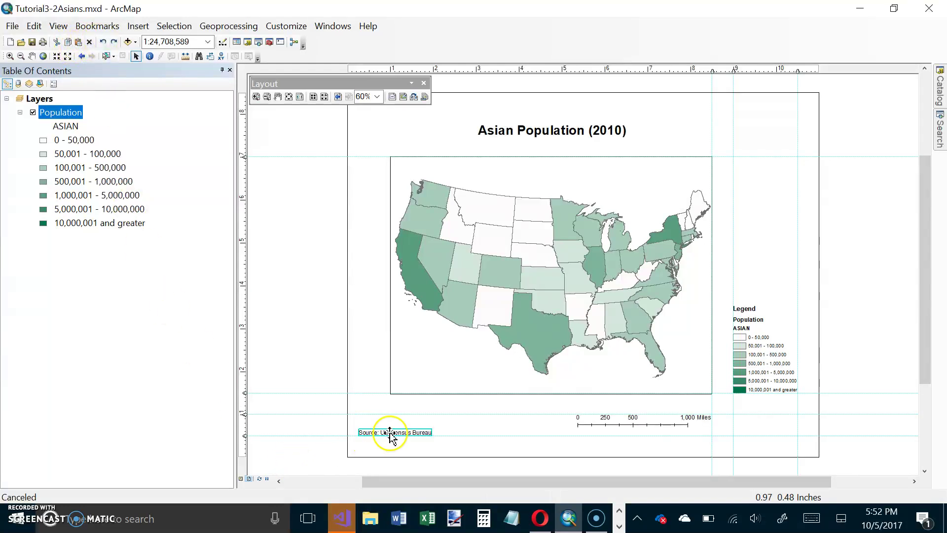
key(ctrl+c)
key(ctrl+v)
drag(396, 432, 676, 440)
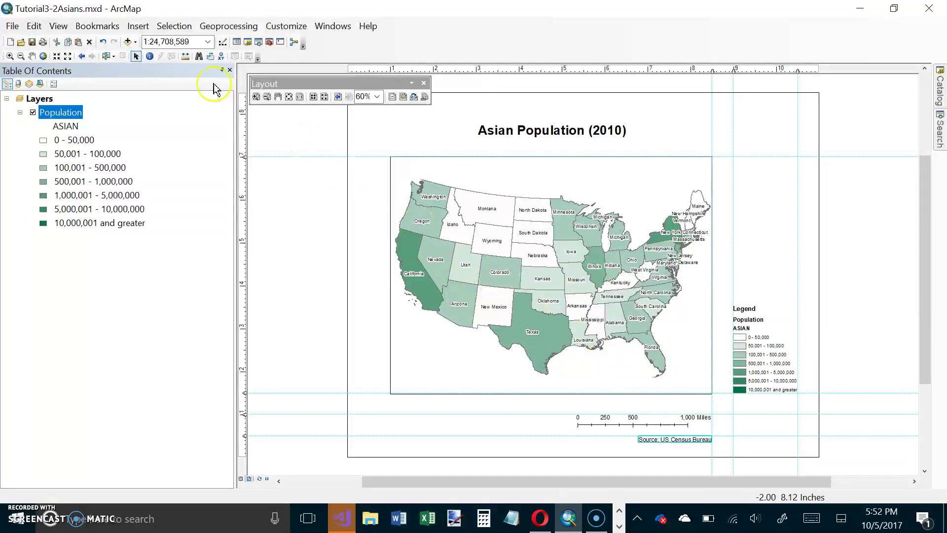
Step: Save the map document and start the Export Map command from the File menu
click(32, 41)
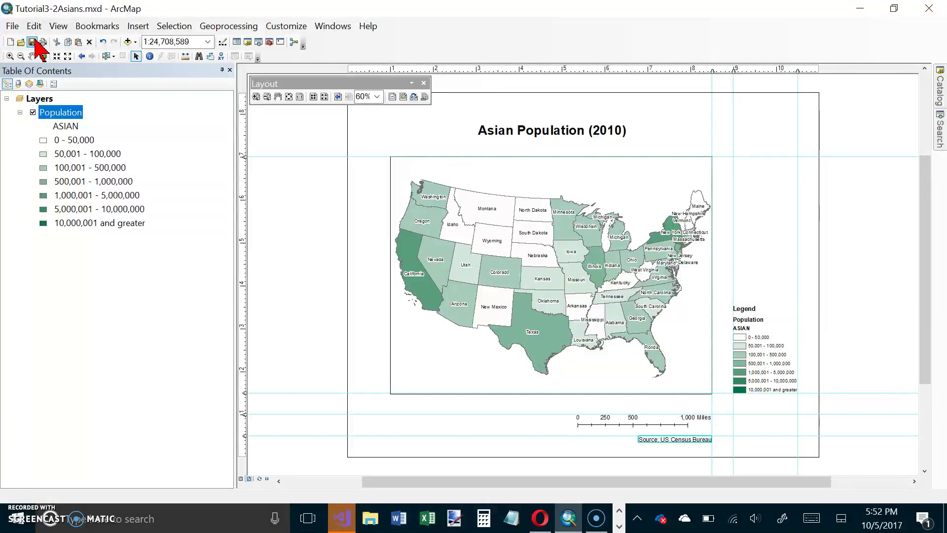
click(13, 27)
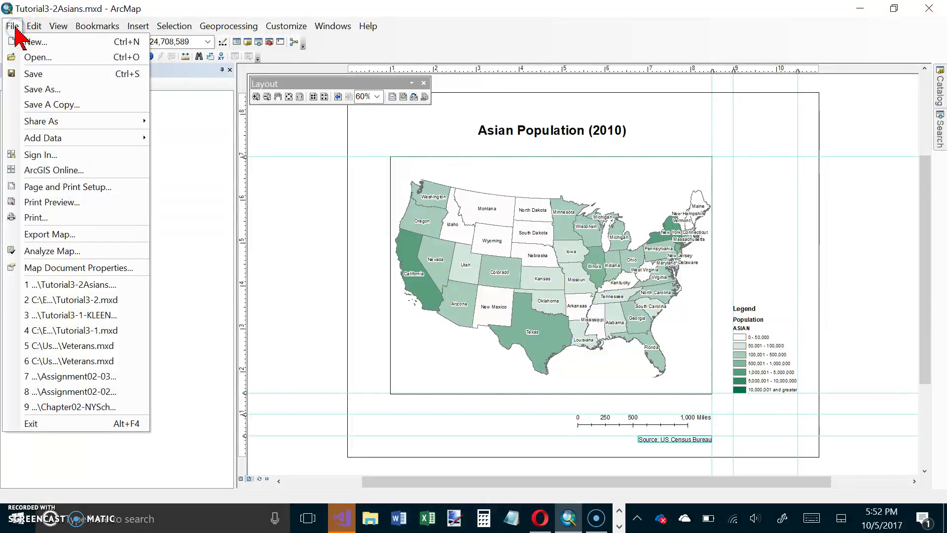
click(62, 234)
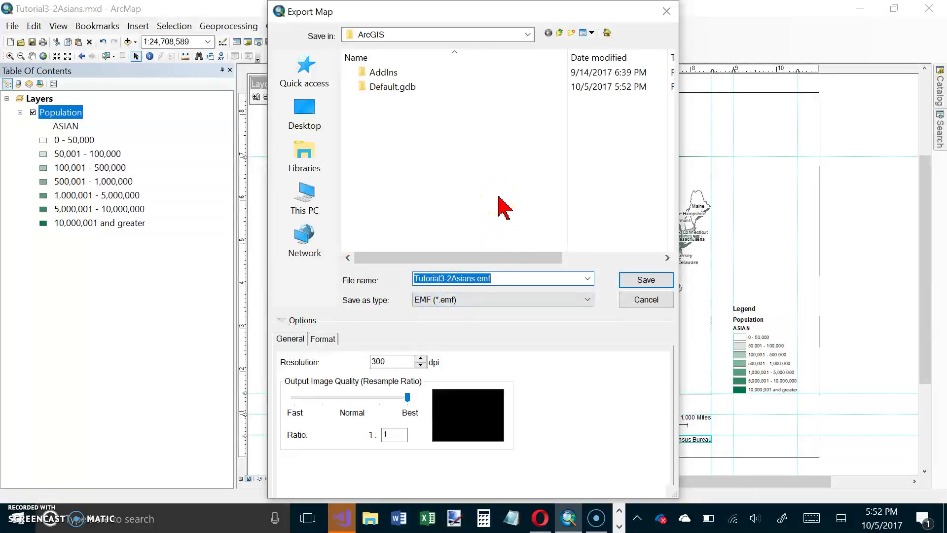
Step: Set the export location to C:\EsriPress\GIST1\MyExercises\Chapter3
click(528, 35)
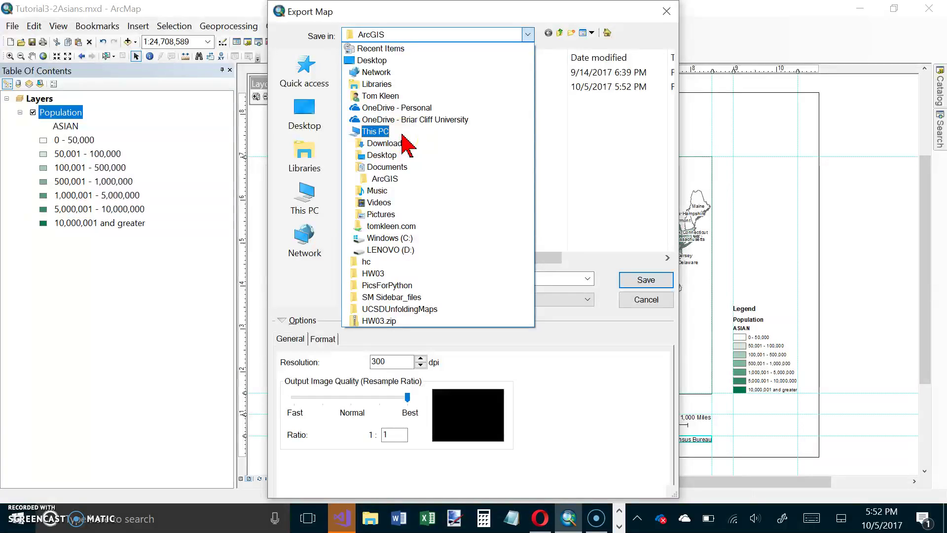
click(394, 238)
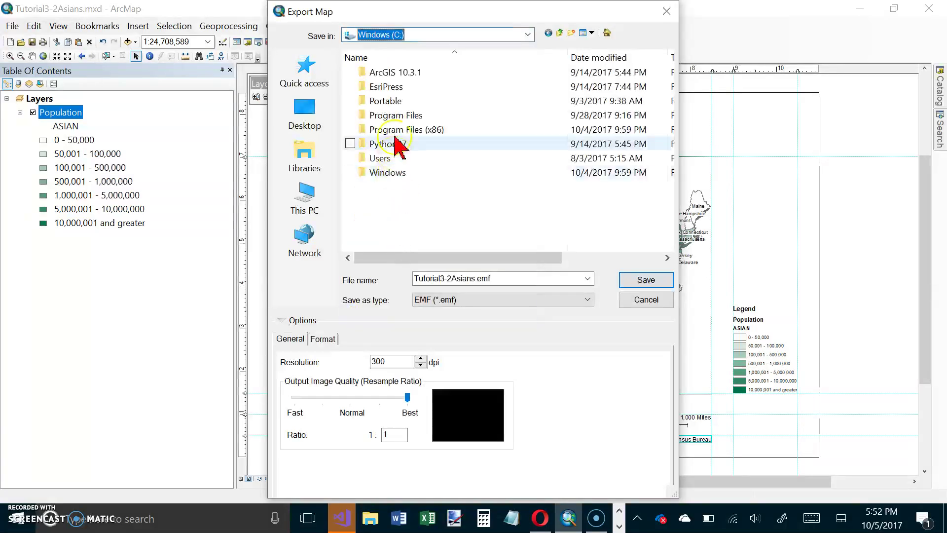
double_click(388, 88)
double_click(384, 75)
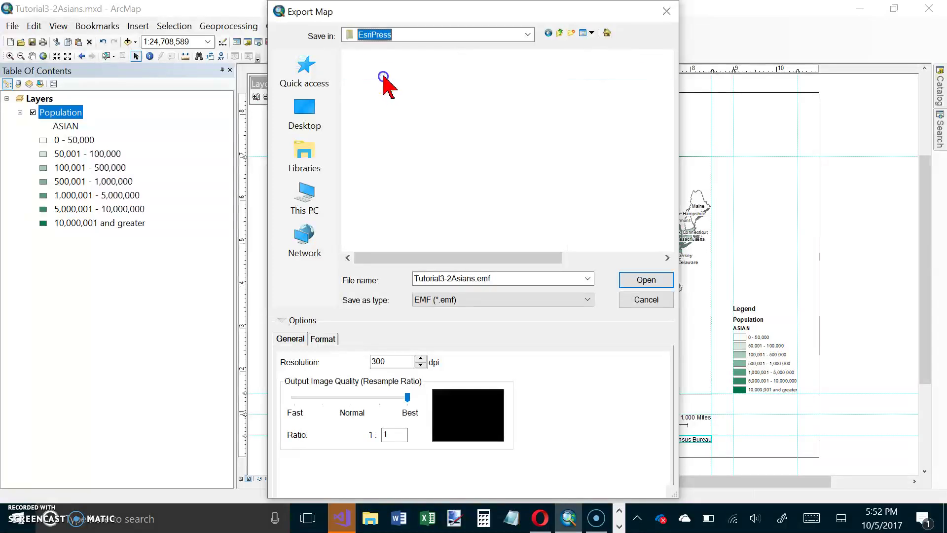
double_click(395, 118)
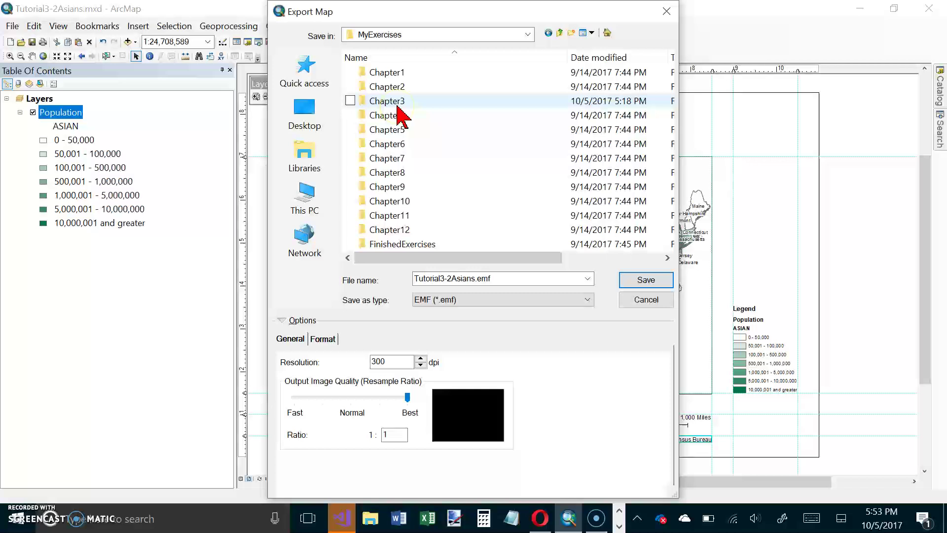
double_click(398, 105)
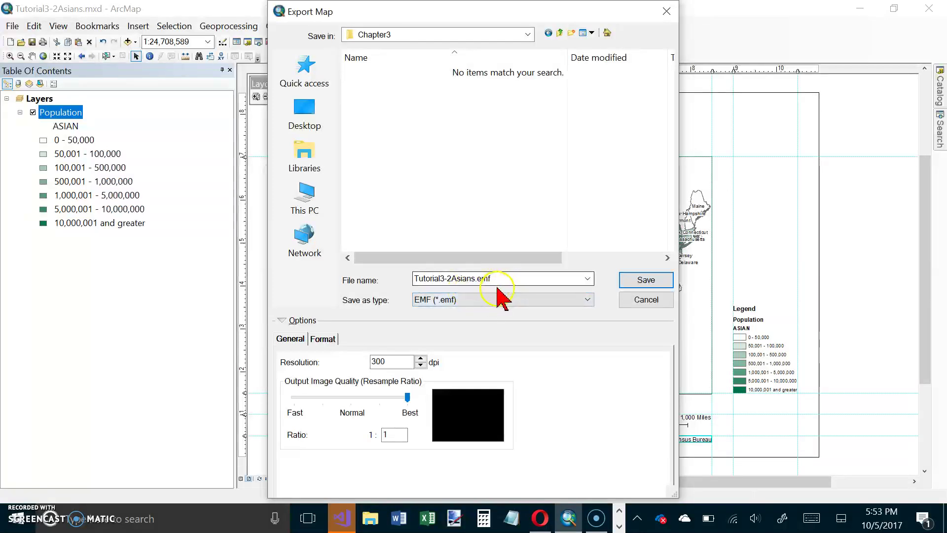
Step: Save the export as JPEG (*.jpg) at 300 dpi resolution, named Tutorial3-2Asians.jpg
click(587, 299)
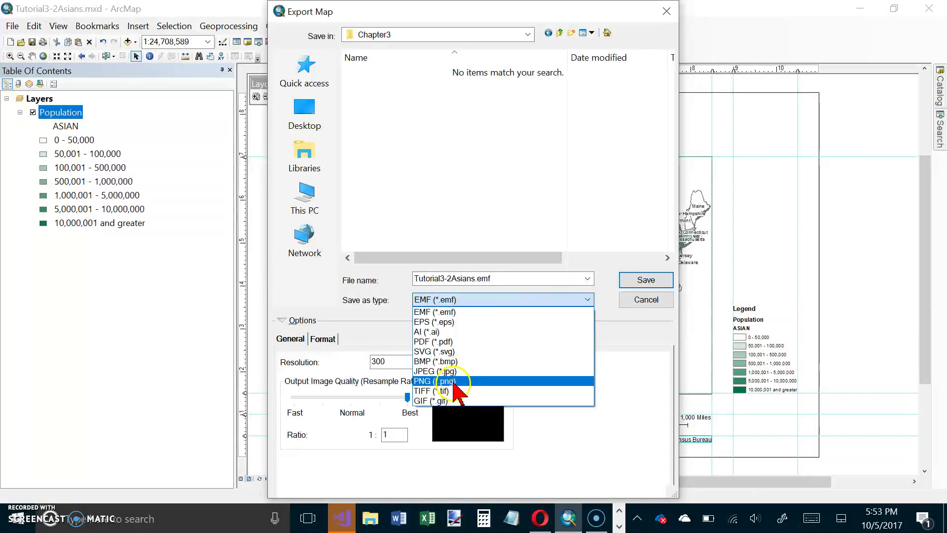
click(456, 371)
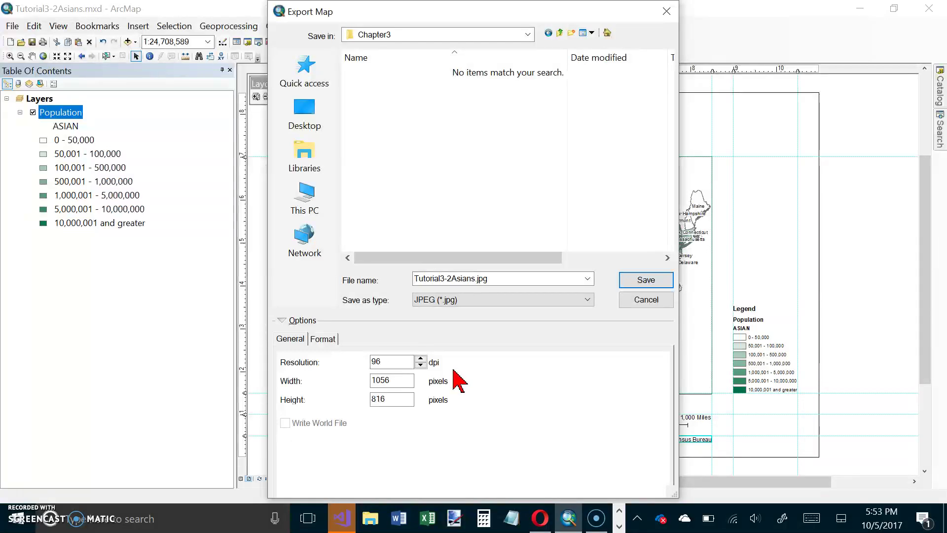
double_click(413, 364)
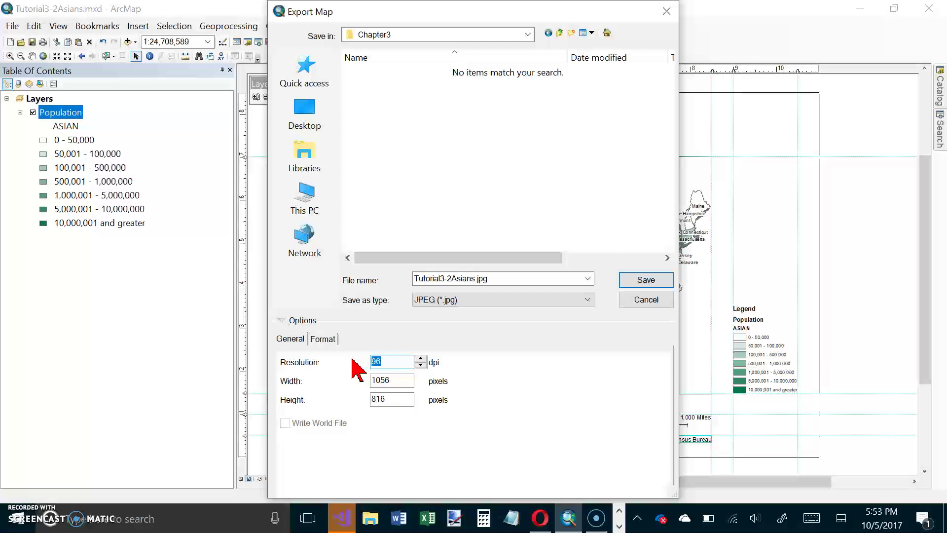
text(300)
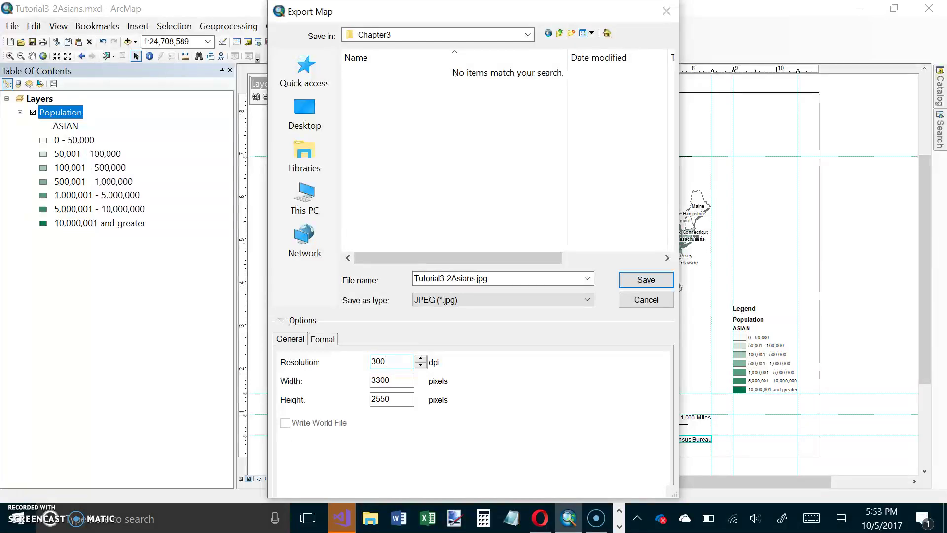
click(390, 364)
click(410, 363)
click(637, 279)
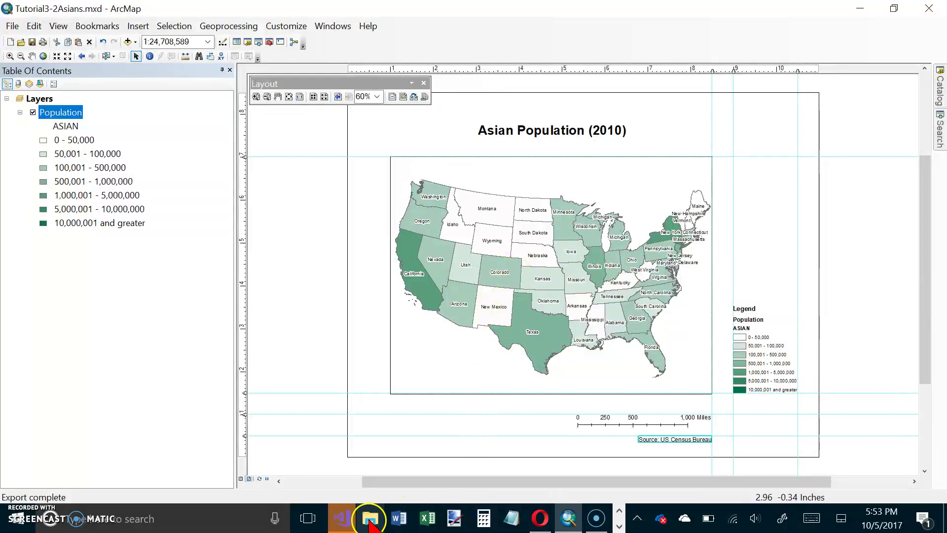
Step: In File Explorer, browse to C:\EsriPress\GIST1\MyExercises
click(368, 524)
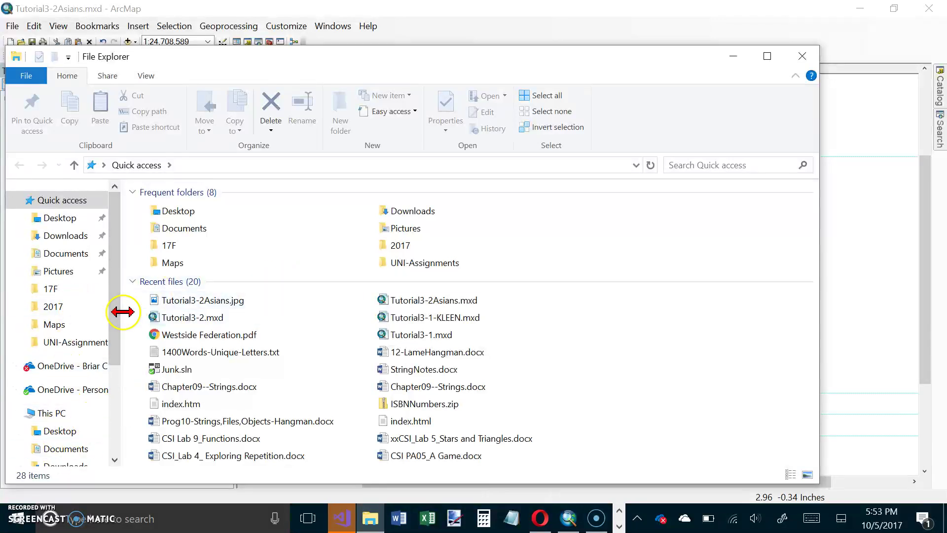
drag(115, 325, 105, 380)
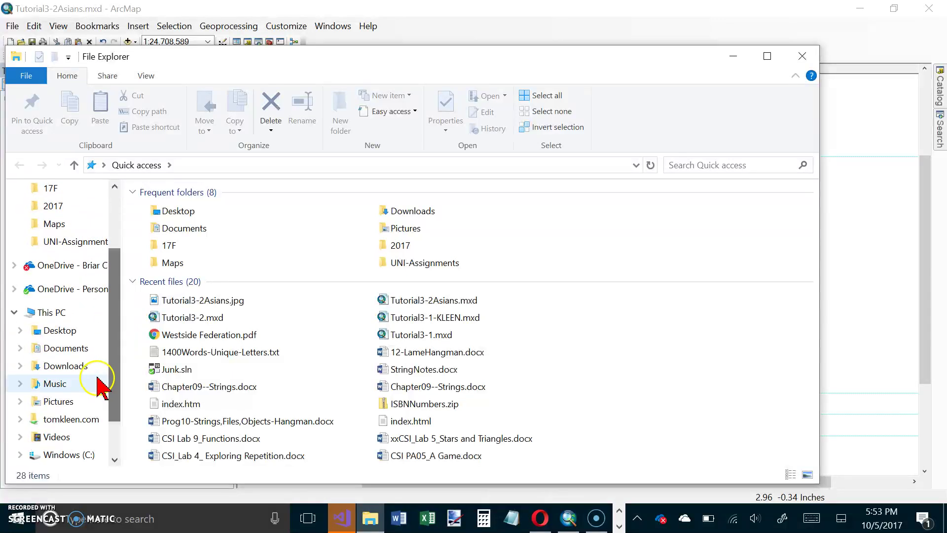
click(58, 455)
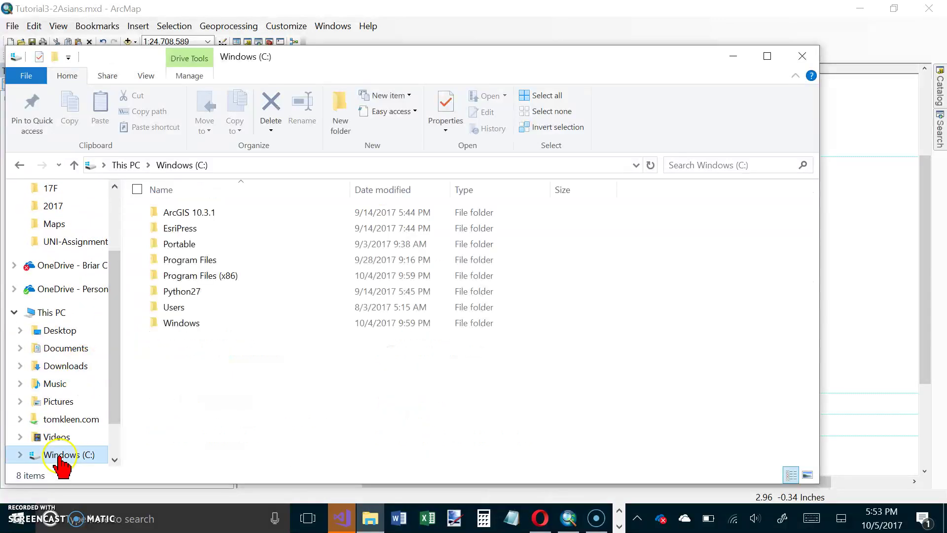
double_click(186, 230)
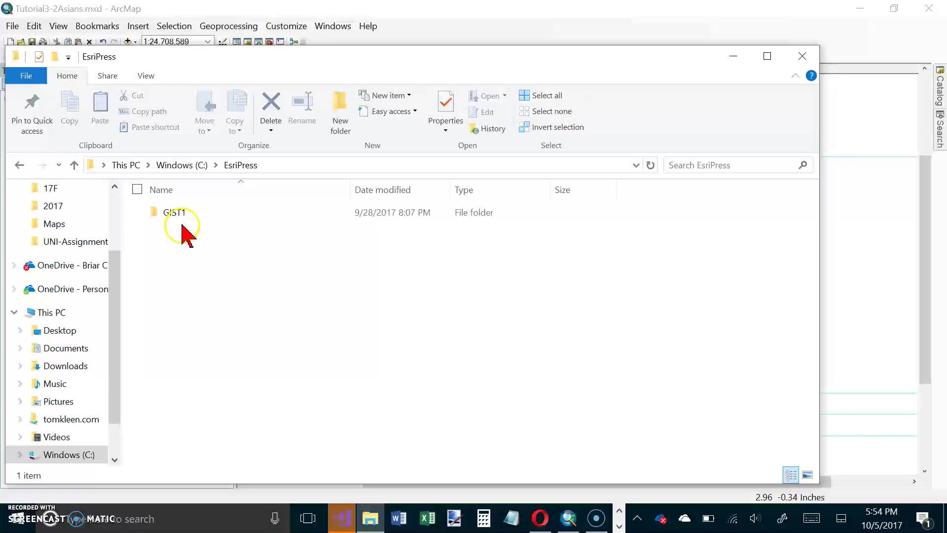
double_click(181, 218)
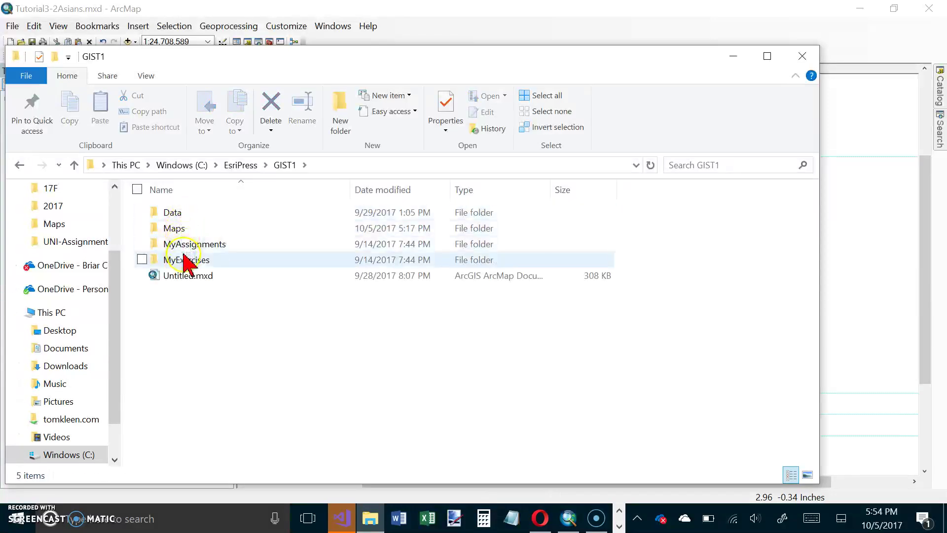
mouse_move(187, 265)
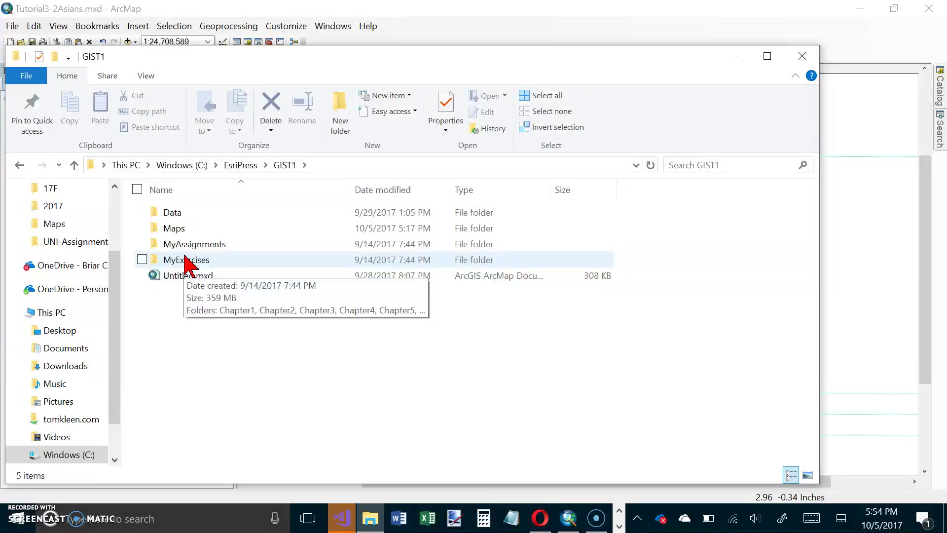
double_click(186, 258)
Step: Open the Chapter3 folder and view Tutorial3-2Asians.jpg
click(186, 260)
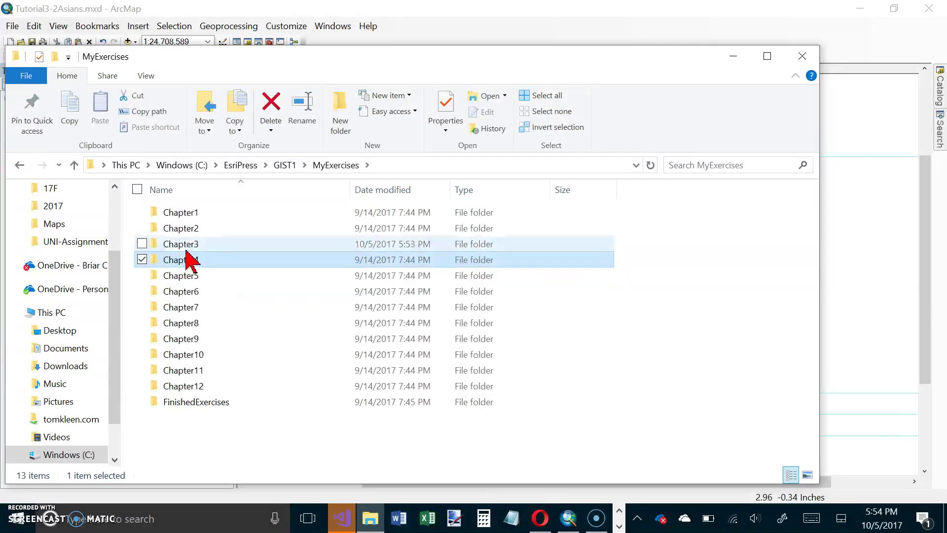
click(182, 245)
double_click(186, 246)
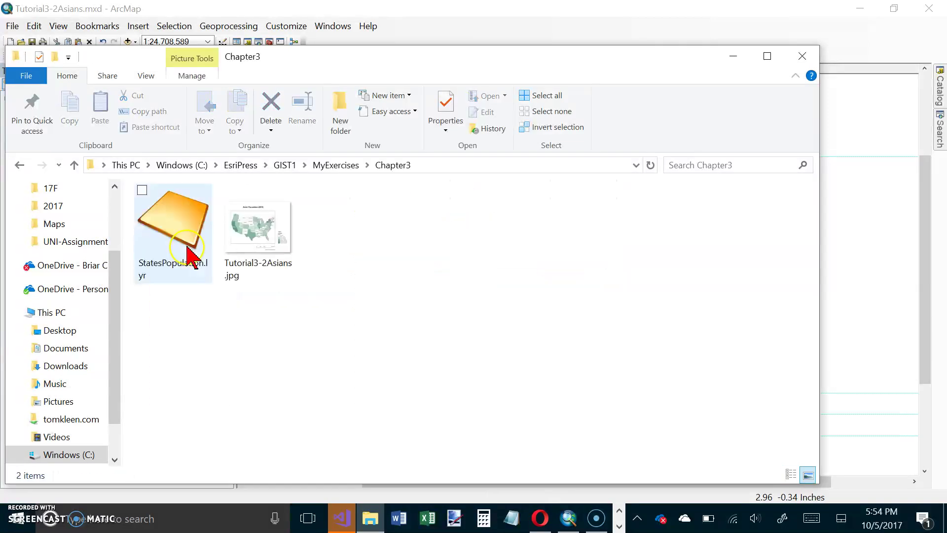
click(247, 237)
double_click(247, 237)
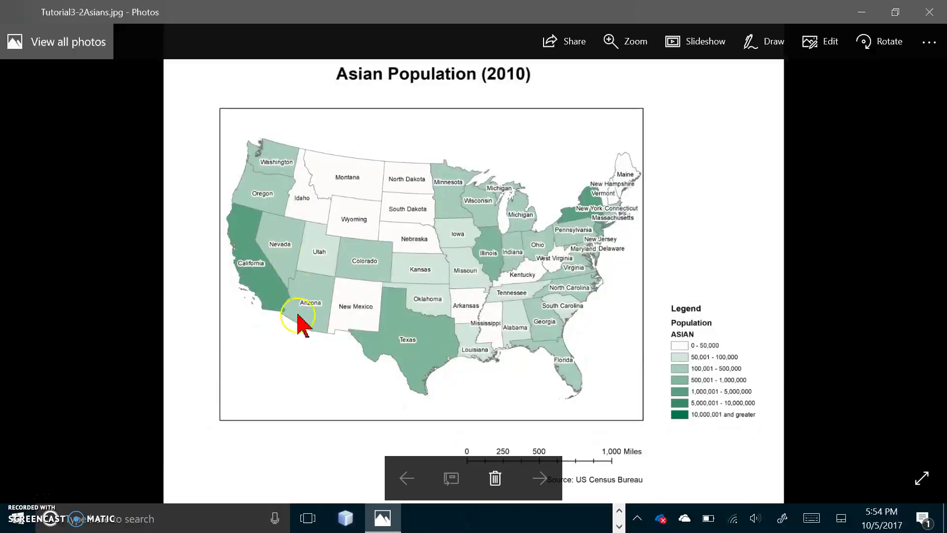